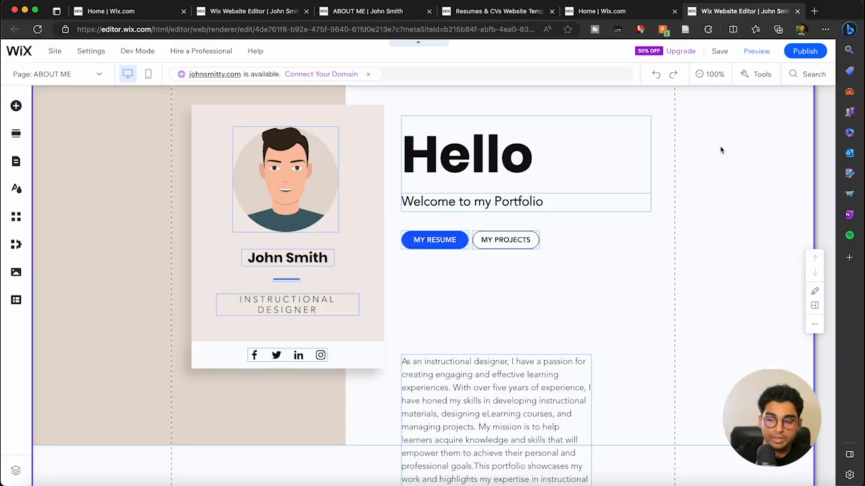
# Step: Select the Hello heading's text, then move on to the intro paragraph without changes
pyautogui.click(533, 150)
pyautogui.doubleClick(533, 150)
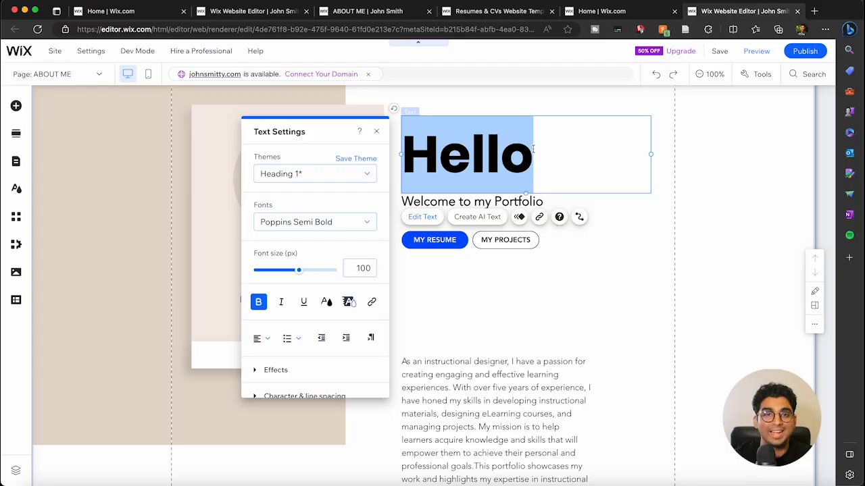
pyautogui.click(553, 159)
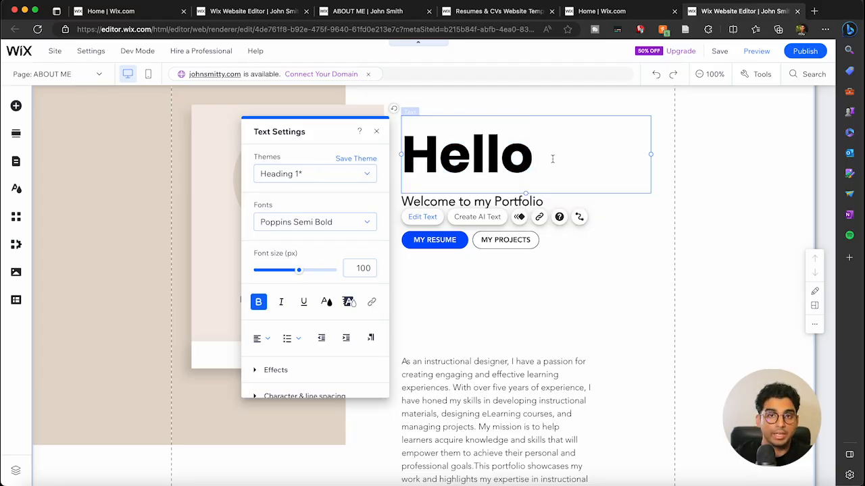
pyautogui.scroll(1, 552, 159)
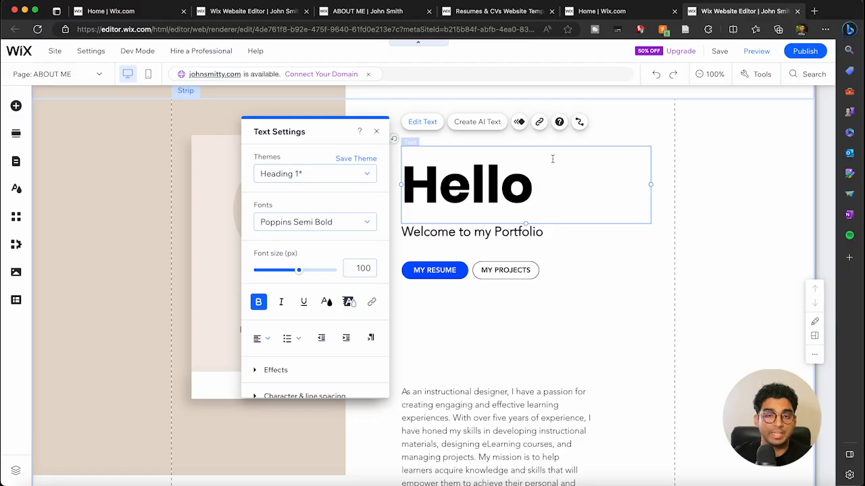
pyautogui.scroll(-2, 553, 159)
pyautogui.doubleClick(469, 138)
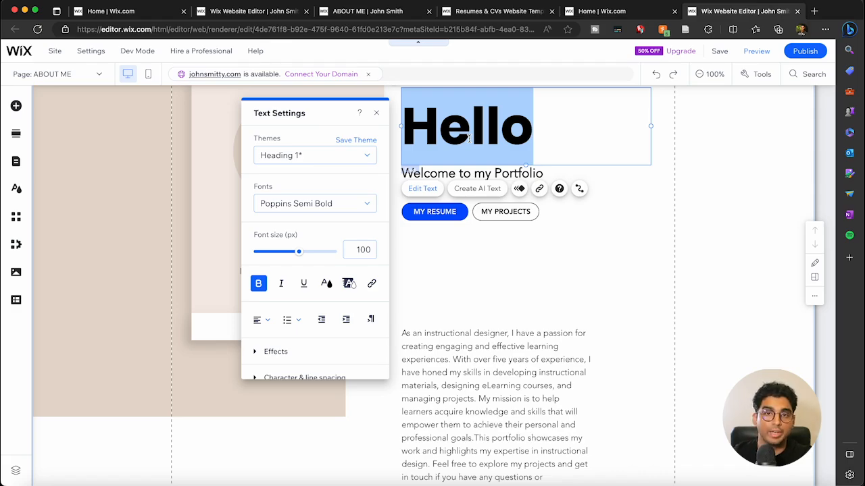
pyautogui.click(500, 334)
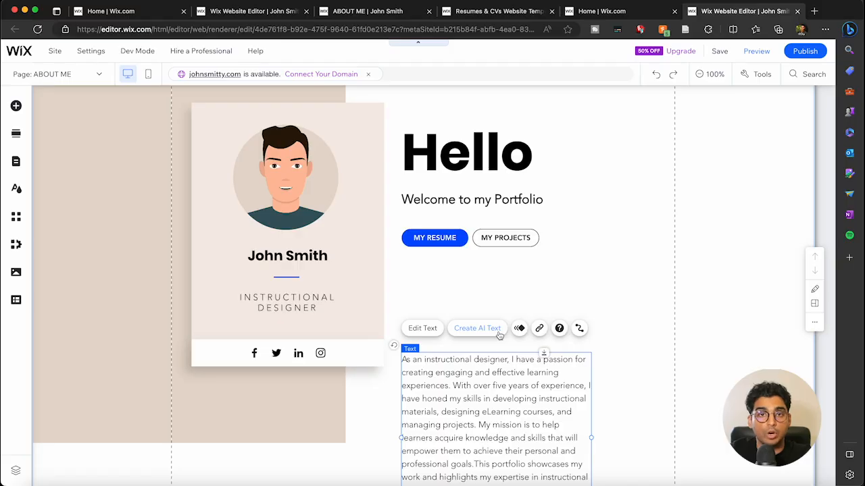
# Step: Browse the avatar's image library and close it, keeping the current avatar image
pyautogui.click(306, 196)
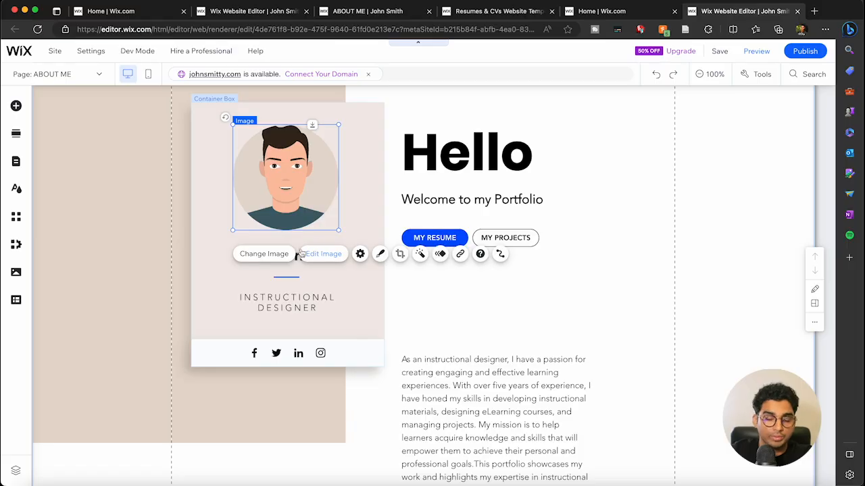
pyautogui.click(275, 259)
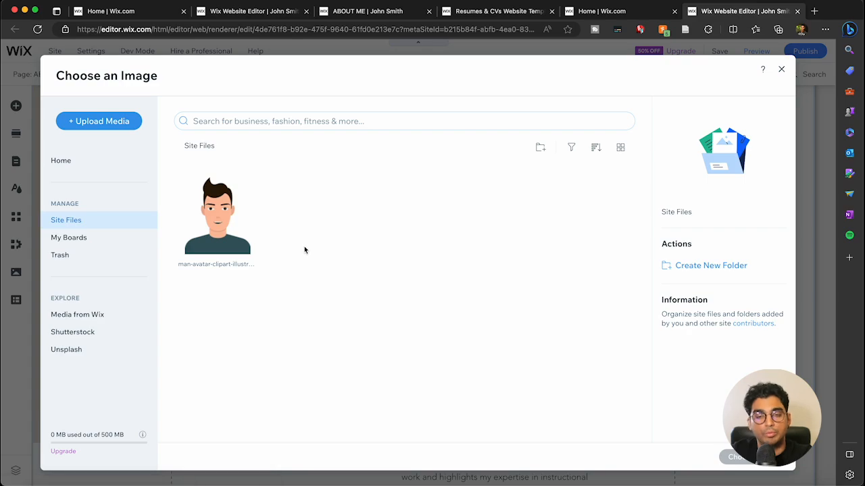
pyautogui.click(108, 125)
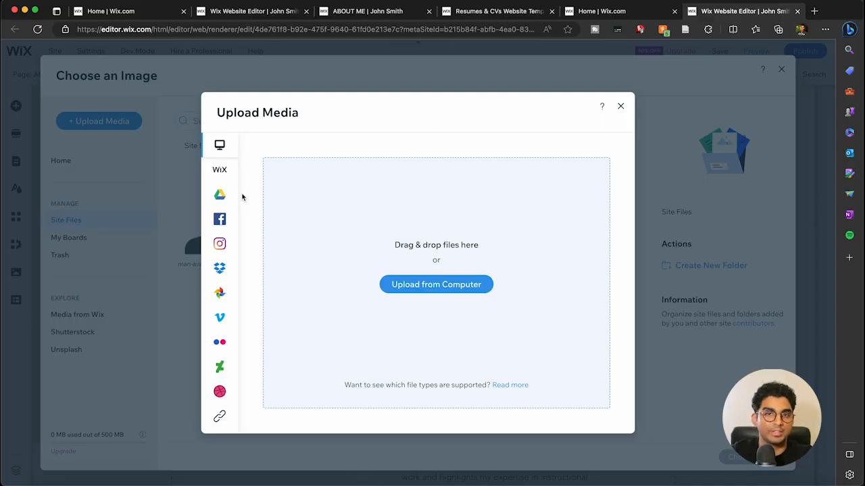
pyautogui.click(665, 158)
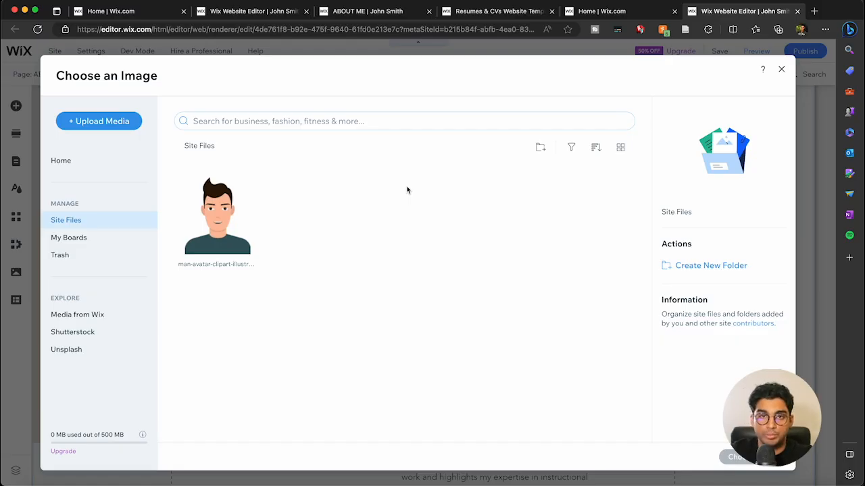
pyautogui.click(781, 69)
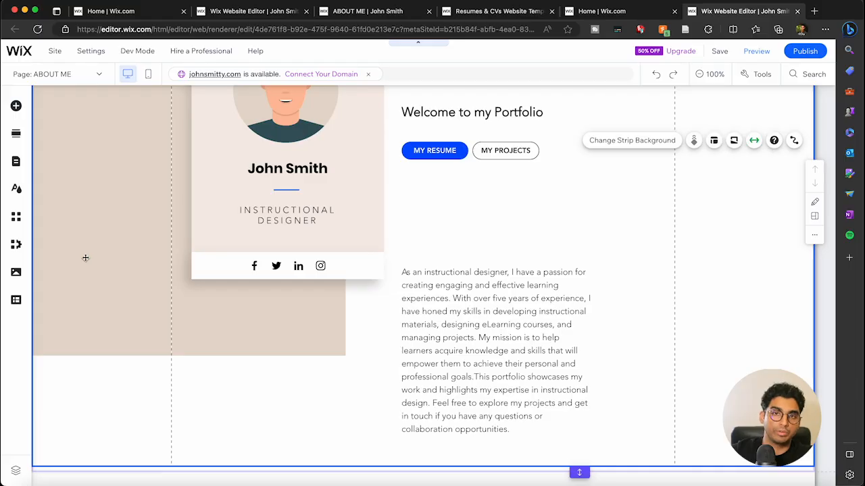
pyautogui.scroll(-1, 254, 293)
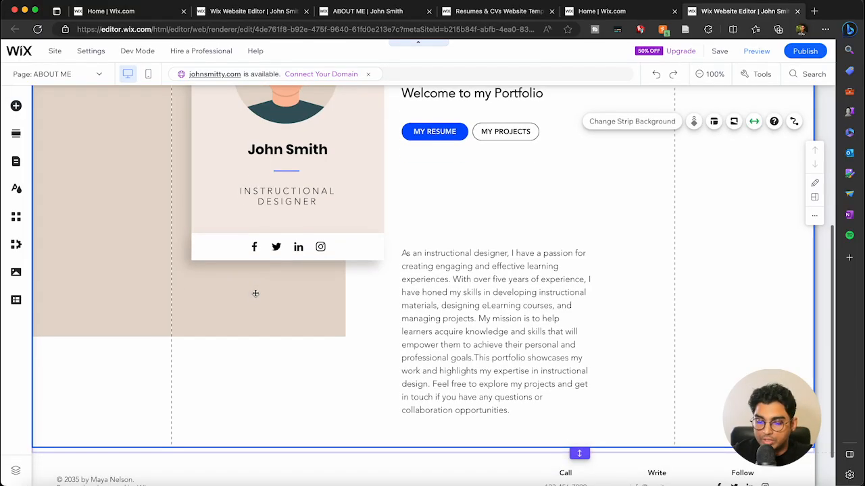
pyautogui.scroll(-2, 388, 280)
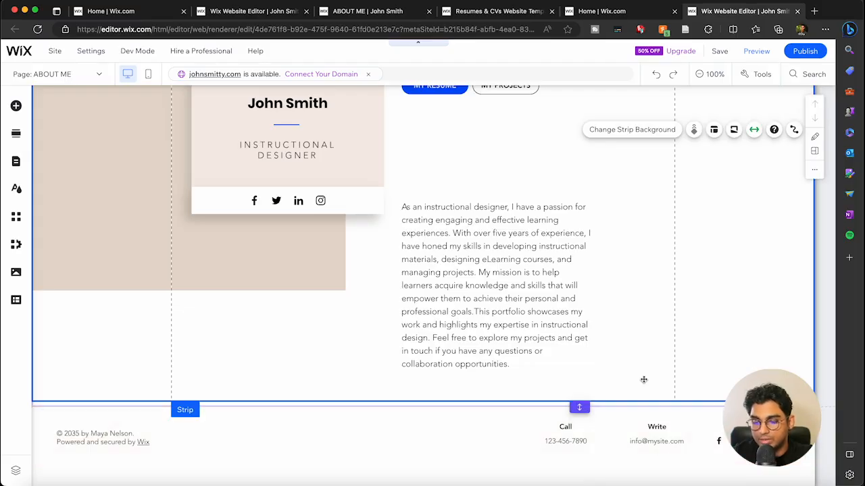
pyautogui.doubleClick(257, 203)
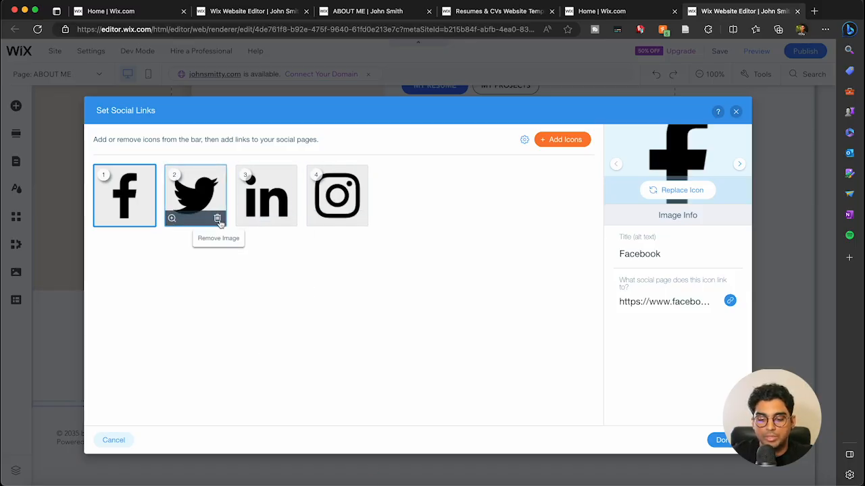
pyautogui.click(217, 218)
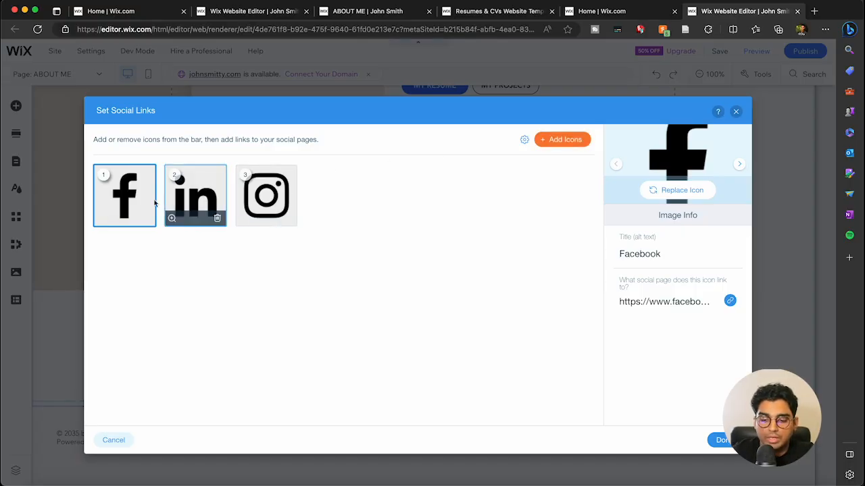
pyautogui.click(719, 305)
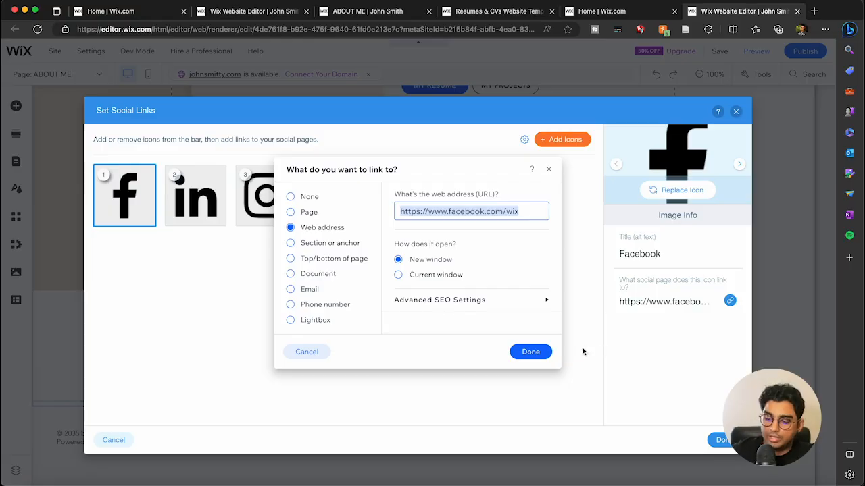
pyautogui.click(531, 351)
pyautogui.click(720, 440)
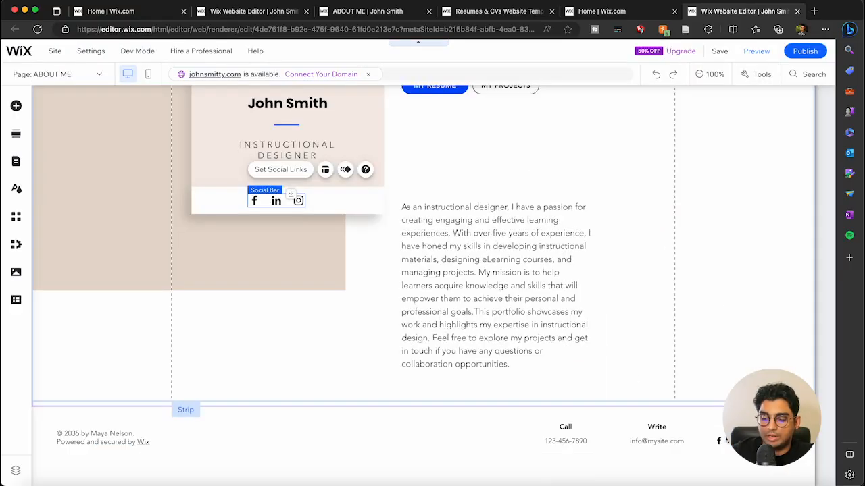
pyautogui.scroll(5, 718, 256)
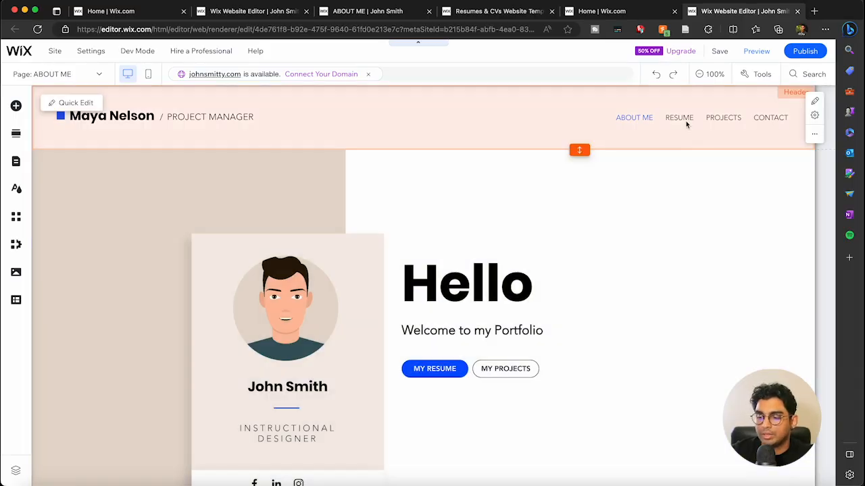
# Step: Preview the Resume page's experience and education entries, then return to the editor
pyautogui.click(686, 123)
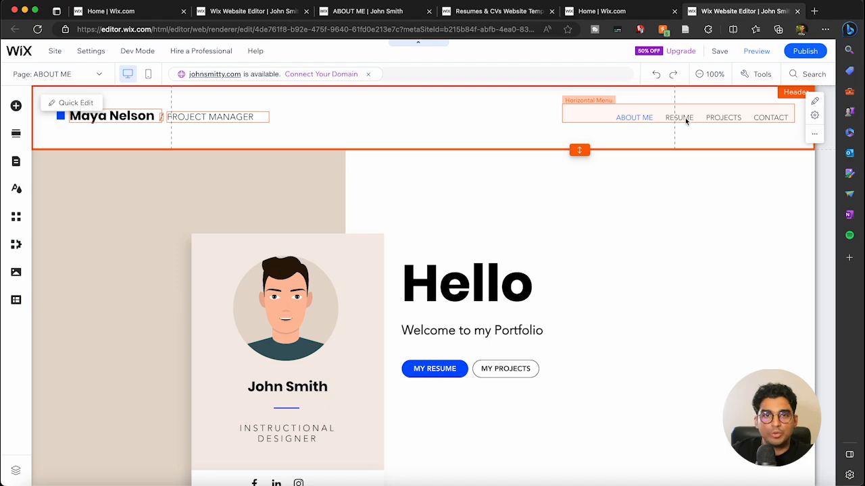
pyautogui.click(751, 58)
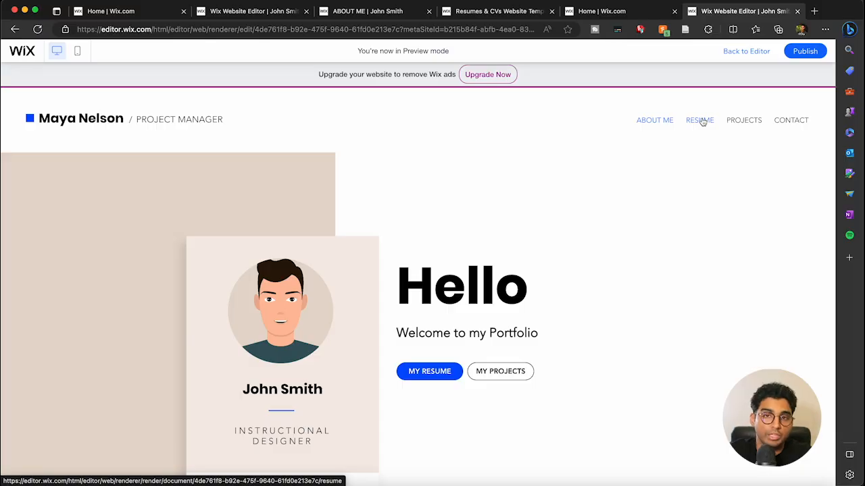
pyautogui.click(703, 121)
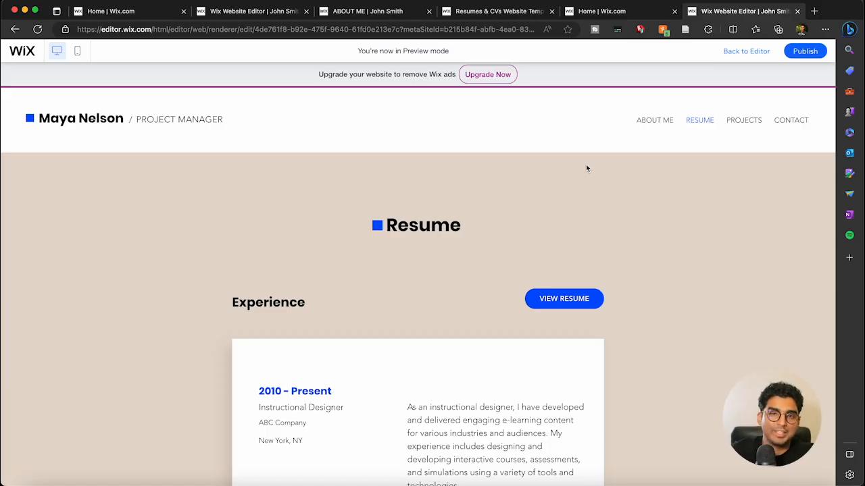
pyautogui.scroll(-3, 587, 168)
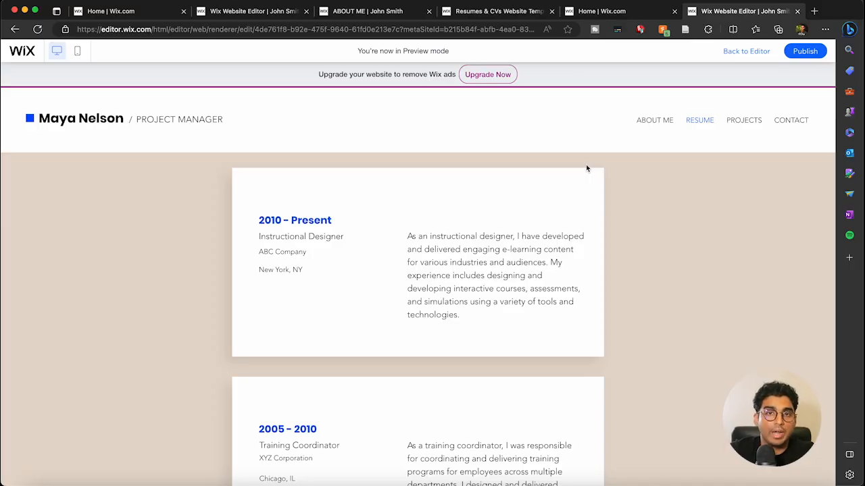
pyautogui.scroll(-10, 587, 168)
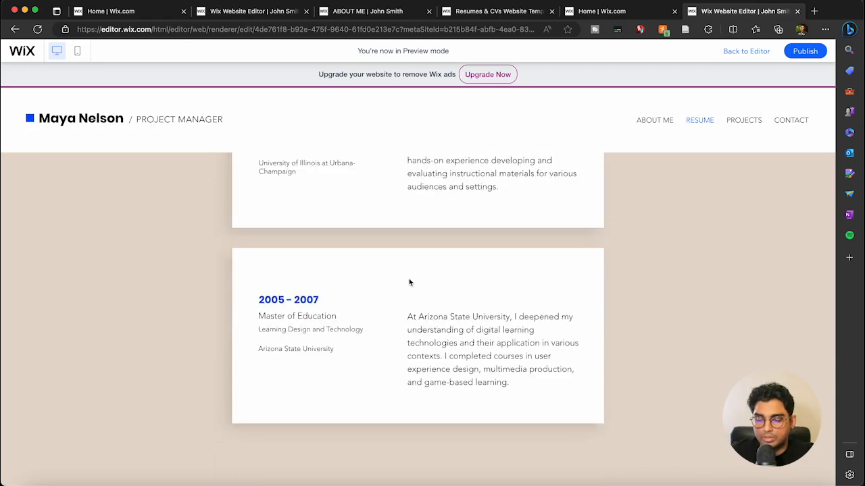
pyautogui.scroll(10, 412, 274)
pyautogui.click(743, 59)
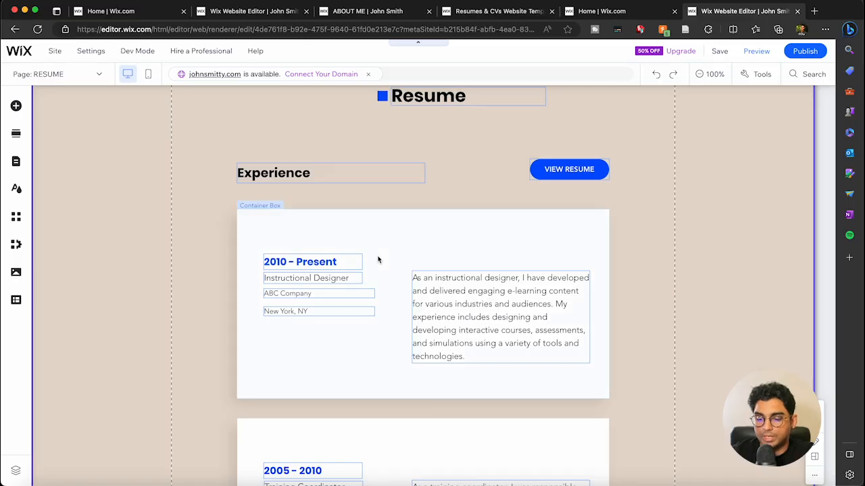
# Step: Duplicate the 2010 - Present Instructional Designer card, then select the Experience section strip
pyautogui.click(377, 232)
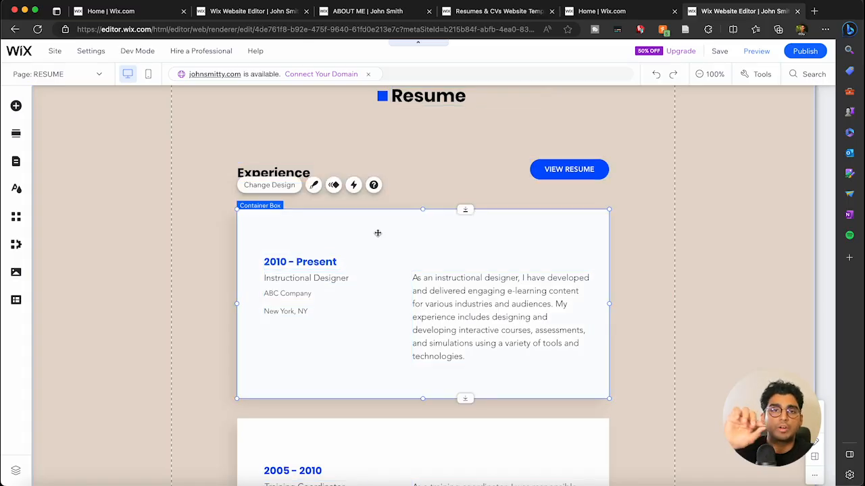
pyautogui.rightClick(378, 233)
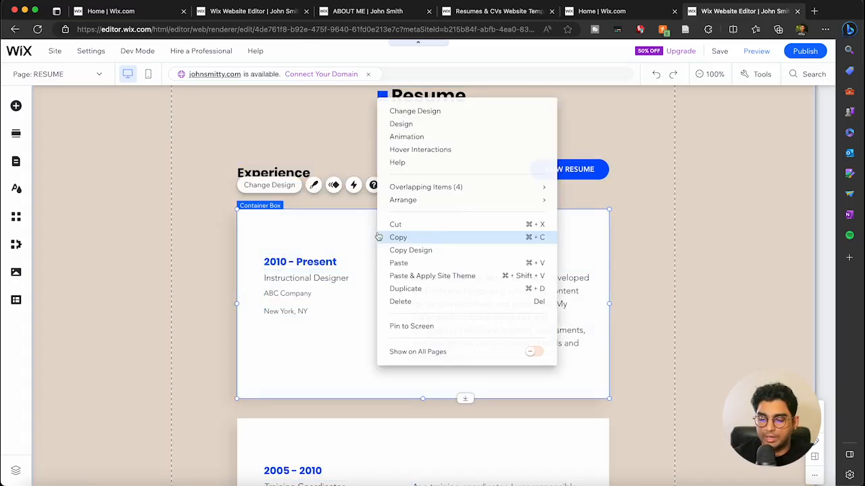
pyautogui.scroll(-1, 440, 274)
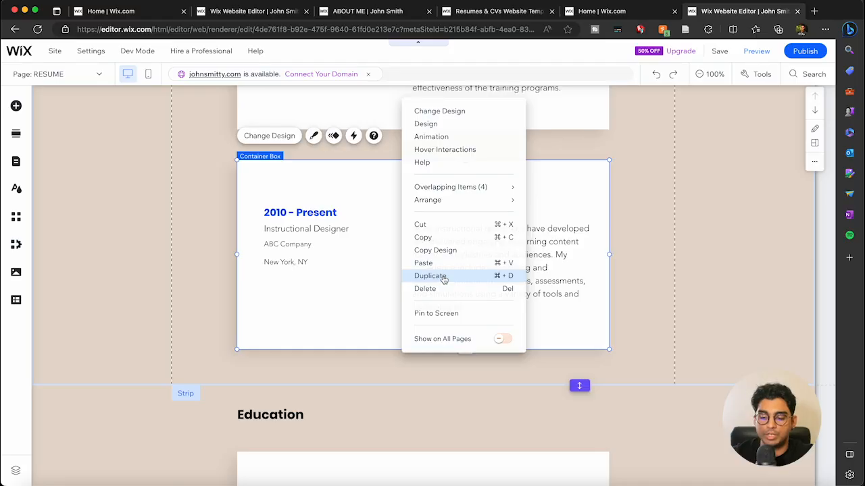
pyautogui.click(442, 277)
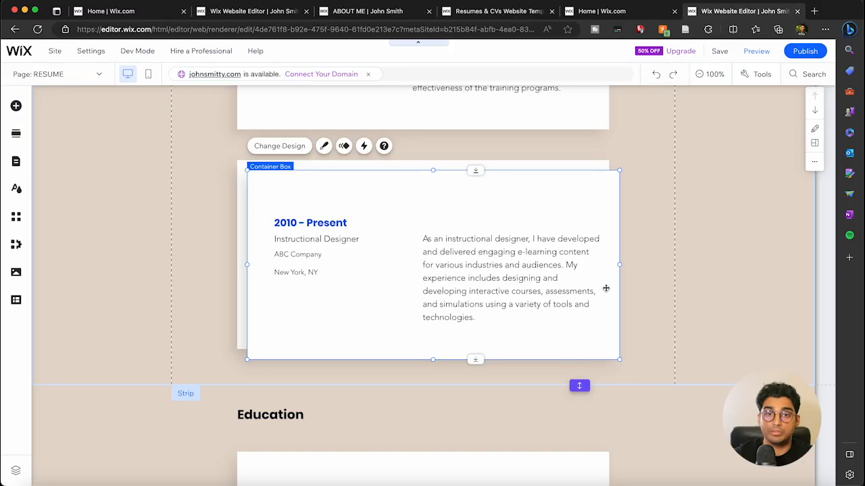
pyautogui.click(775, 321)
pyautogui.scroll(-3, 775, 320)
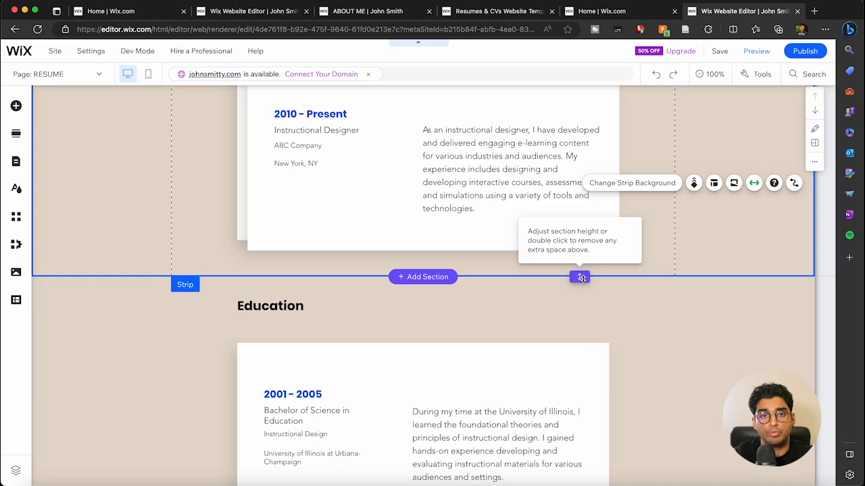
# Step: Stretch the Experience section taller to make room below the original card
pyautogui.moveTo(581, 277); pyautogui.dragTo(591, 454)
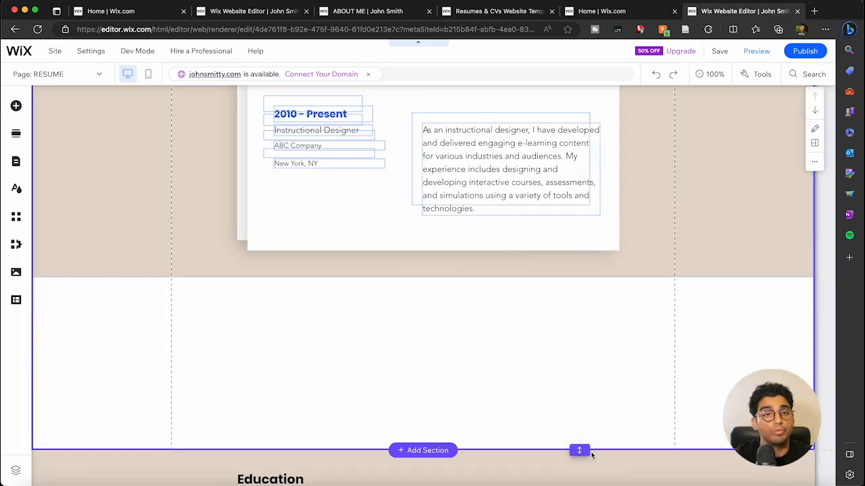
pyautogui.scroll(-2, 603, 379)
pyautogui.moveTo(582, 342); pyautogui.dragTo(599, 470)
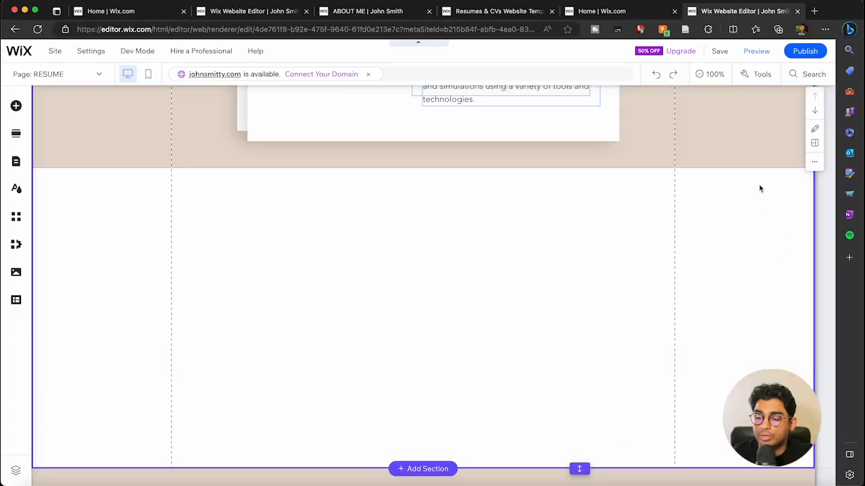
pyautogui.click(741, 142)
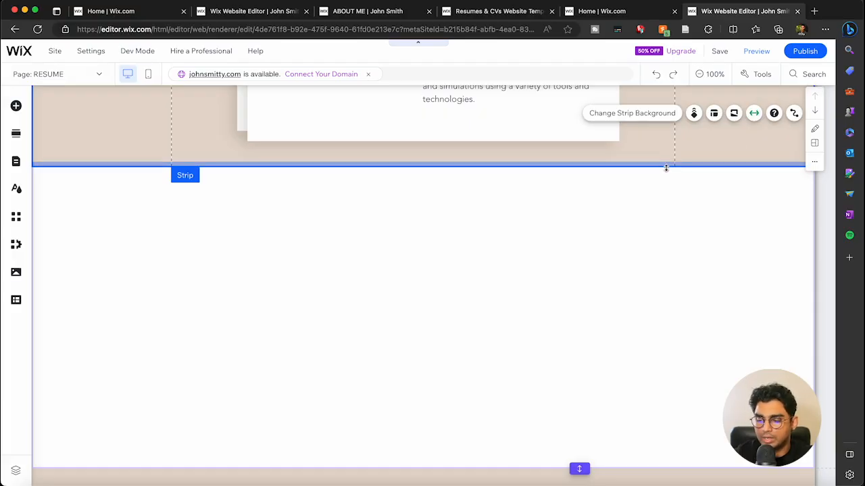
pyautogui.moveTo(666, 168); pyautogui.dragTo(676, 471)
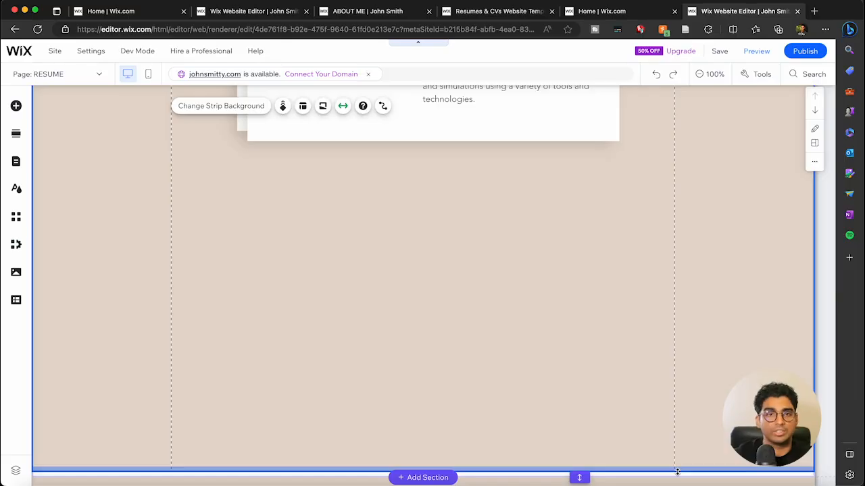
pyautogui.scroll(-1, 628, 433)
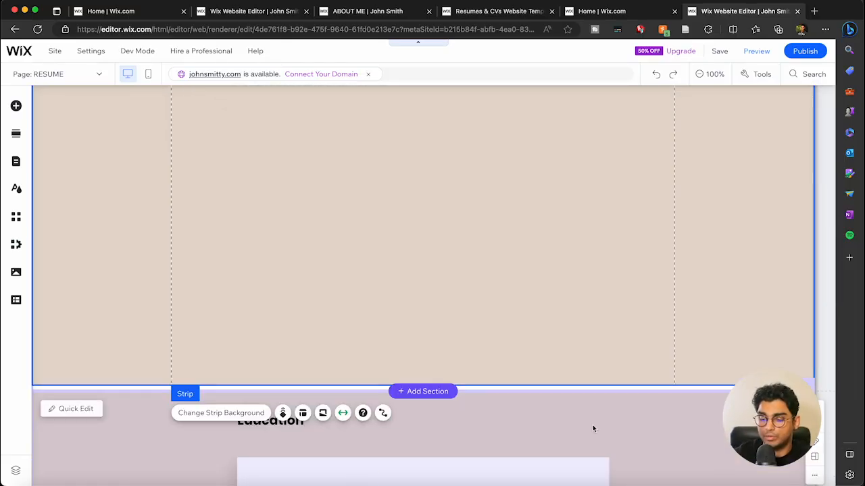
pyautogui.click(658, 447)
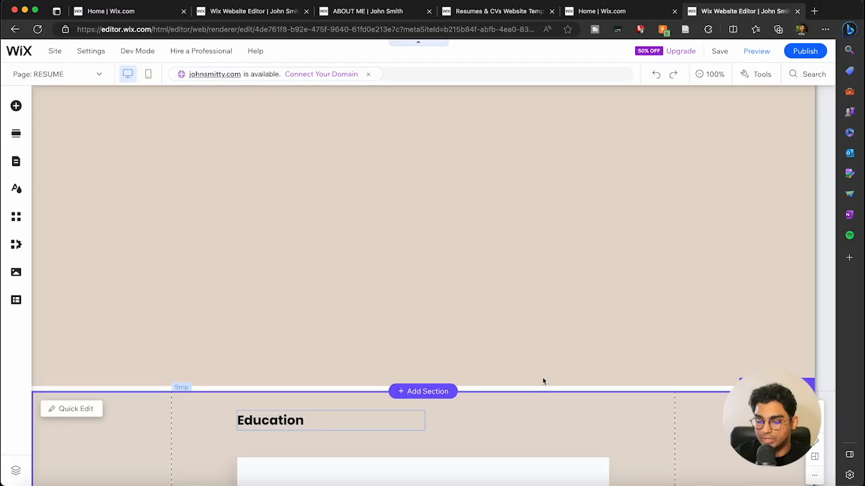
pyautogui.moveTo(576, 393); pyautogui.dragTo(577, 386)
pyautogui.scroll(3, 581, 312)
pyautogui.scroll(-2, 432, 162)
# Step: Move the copied Instructional Designer card below the original 2010 - Present entry
pyautogui.click(345, 136)
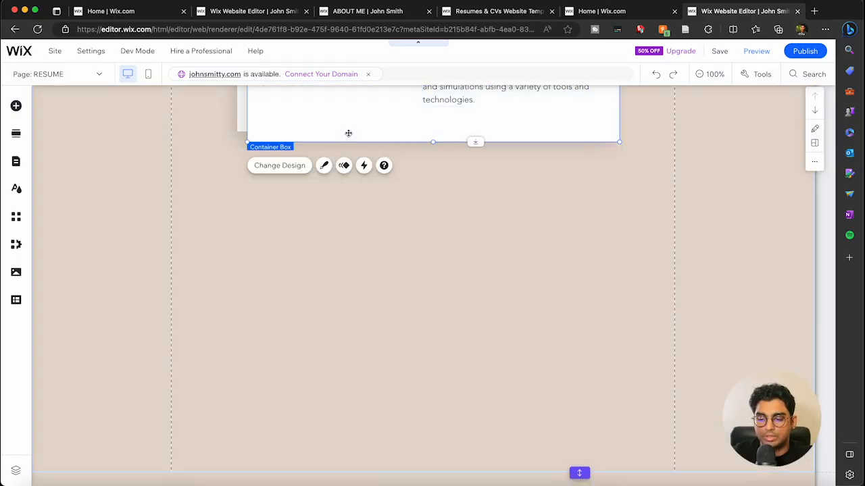
pyautogui.moveTo(348, 133); pyautogui.dragTo(339, 355)
pyautogui.scroll(3, 339, 355)
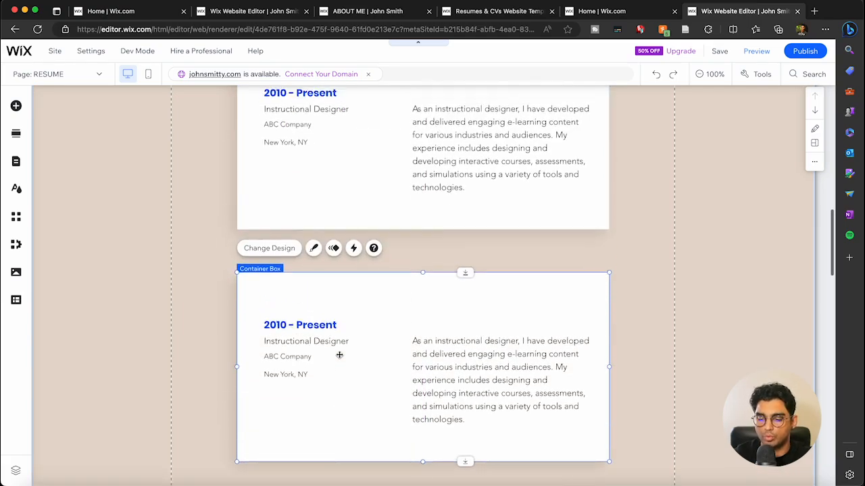
pyautogui.scroll(-4, 339, 356)
pyautogui.scroll(-1, 339, 358)
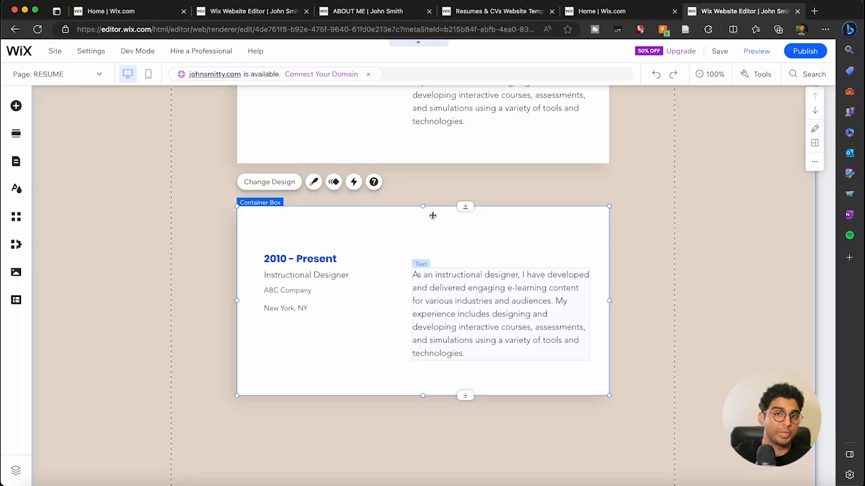
pyautogui.scroll(15, 432, 216)
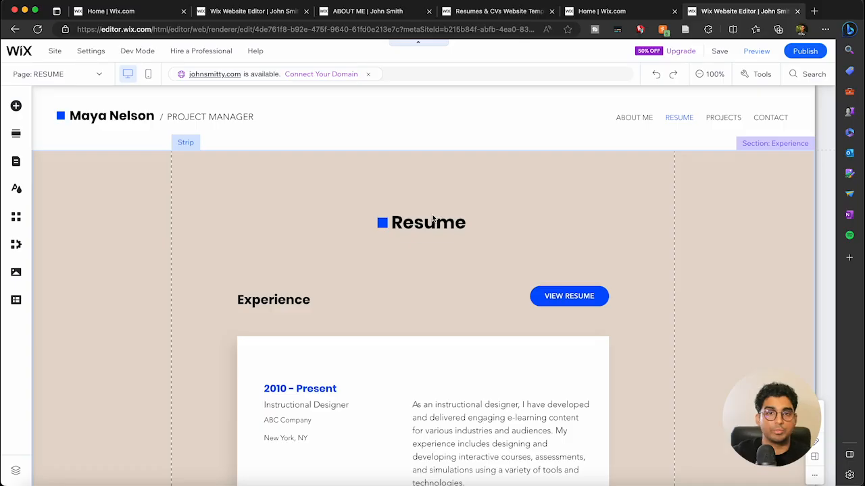
# Step: Preview the Projects page, scroll through it, and return to editing it
pyautogui.click(755, 58)
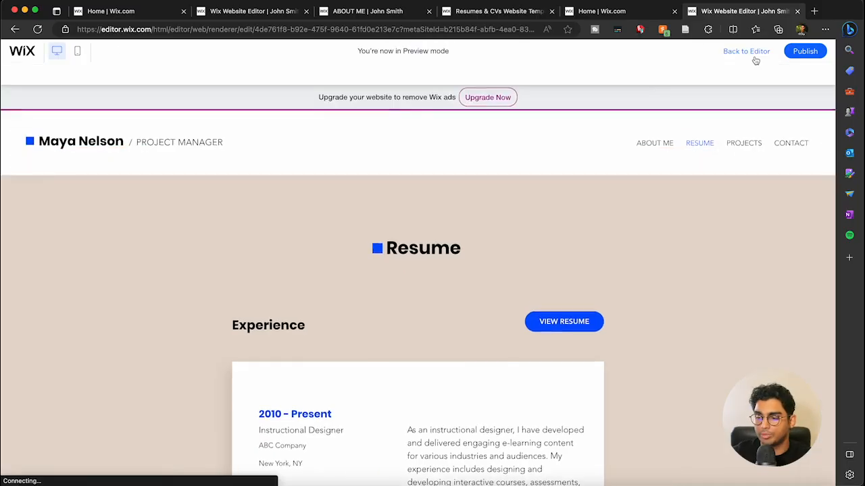
pyautogui.click(747, 121)
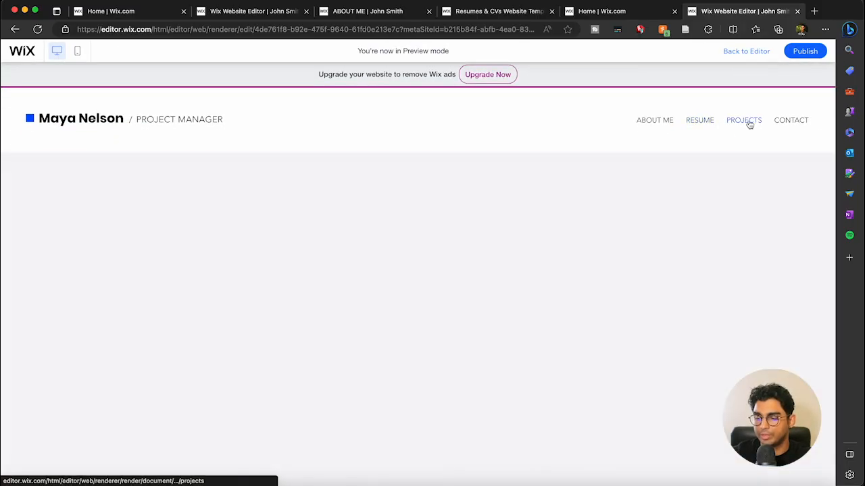
pyautogui.scroll(-3, 167, 219)
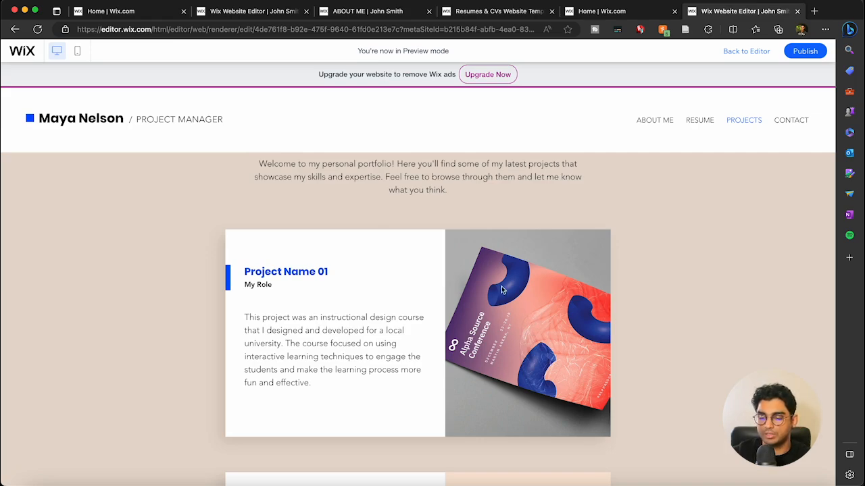
pyautogui.click(746, 59)
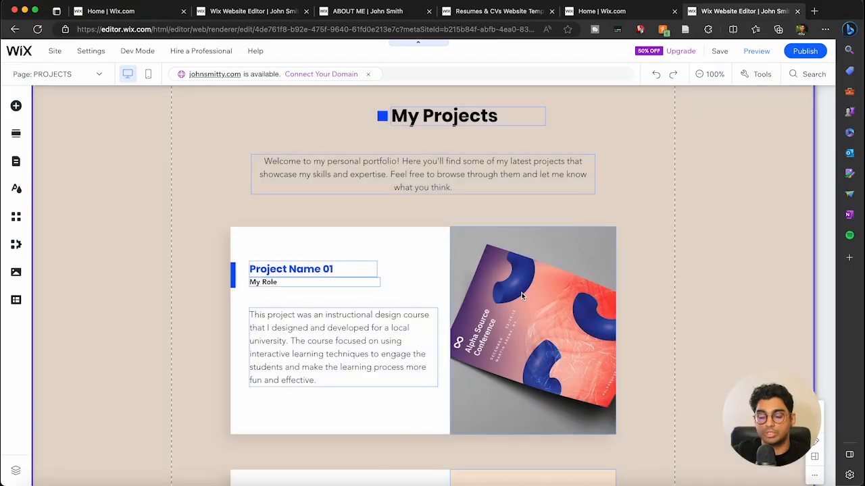
pyautogui.click(522, 295)
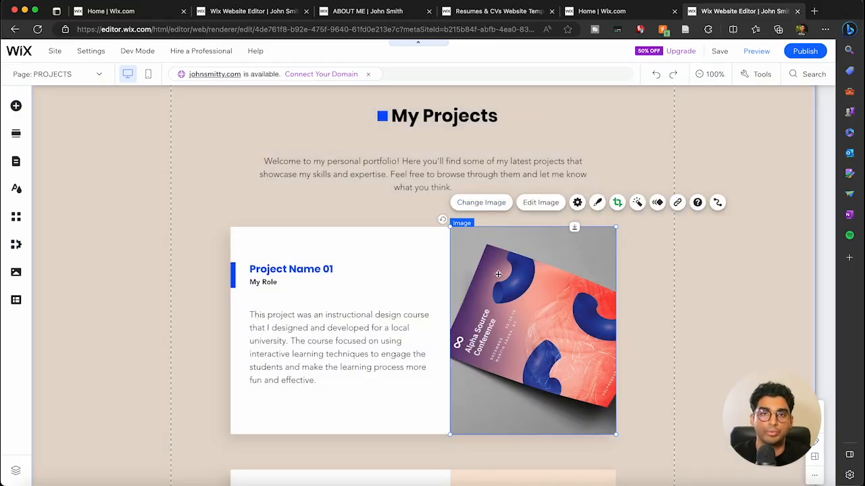
pyautogui.click(315, 274)
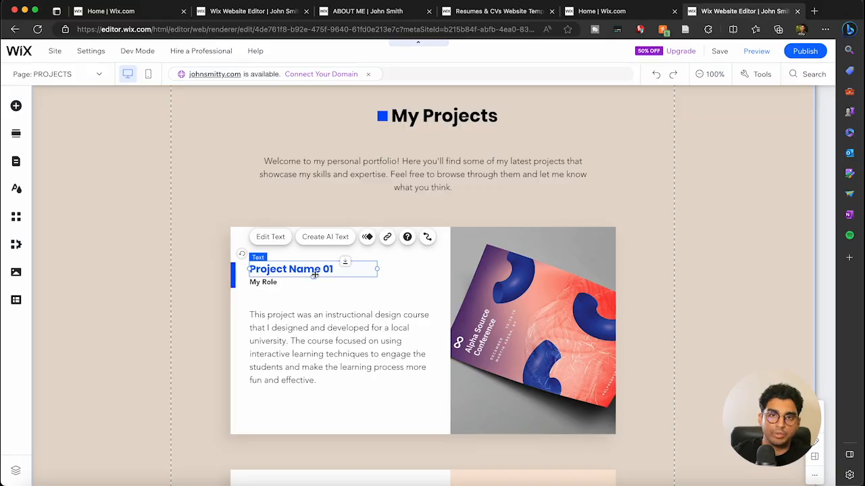
pyautogui.scroll(-3, 315, 276)
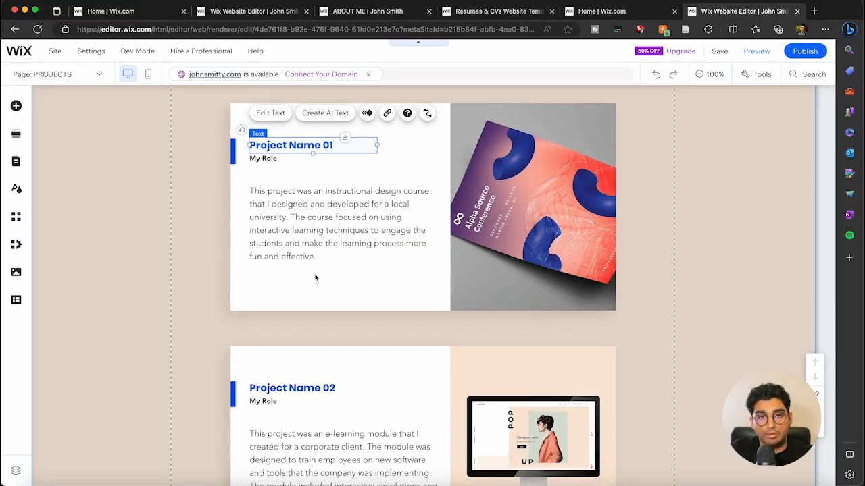
pyautogui.scroll(-1, 315, 276)
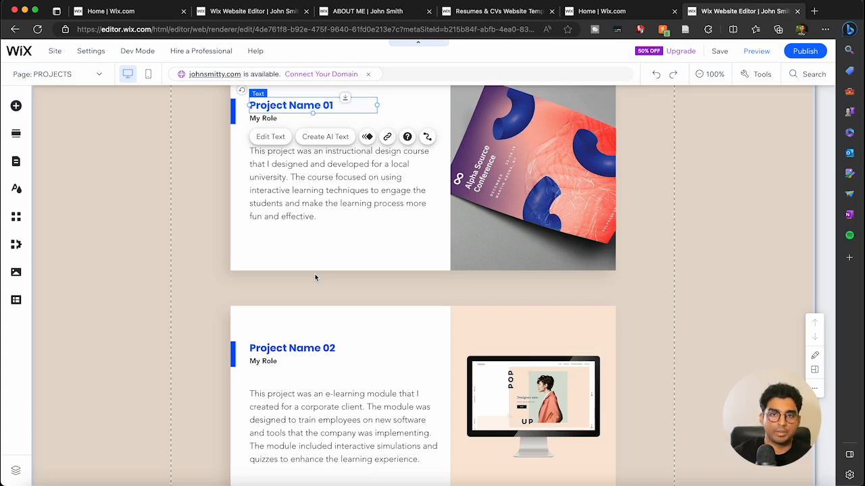
pyautogui.scroll(-3, 315, 277)
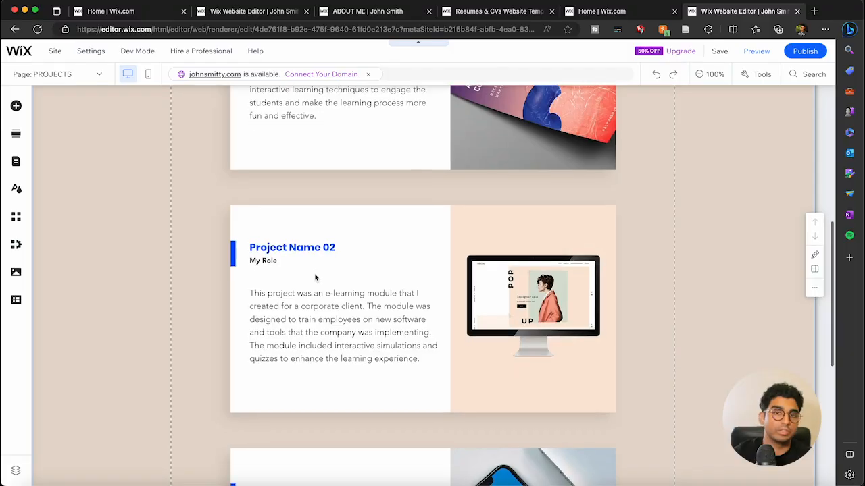
pyautogui.scroll(-4, 315, 277)
pyautogui.scroll(15, 315, 277)
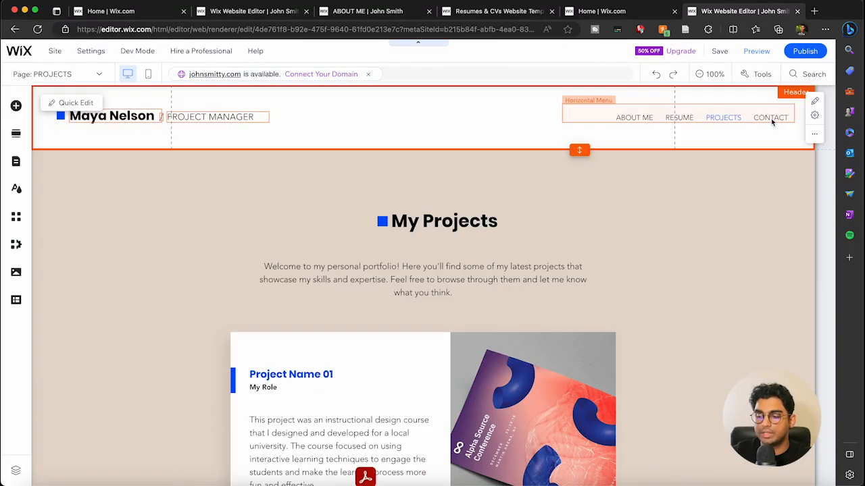
# Step: Preview the CONTACT page's Get in touch form, then return to the editor
pyautogui.click(754, 53)
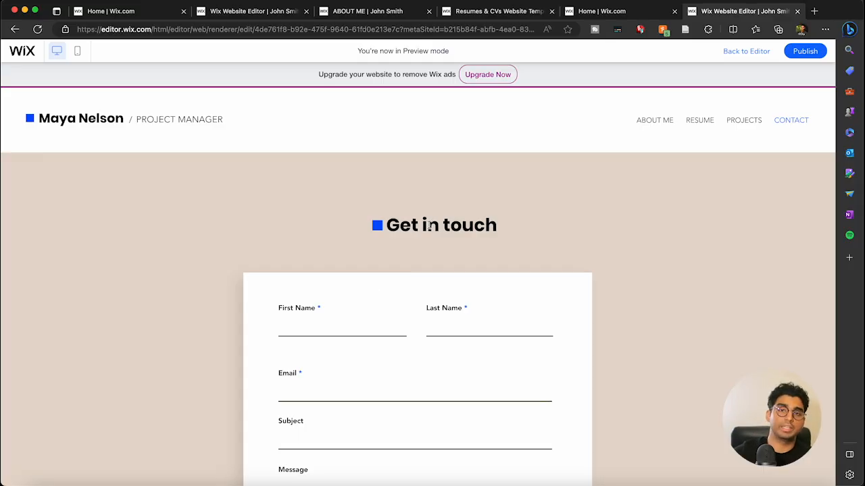
pyautogui.scroll(-3, 428, 227)
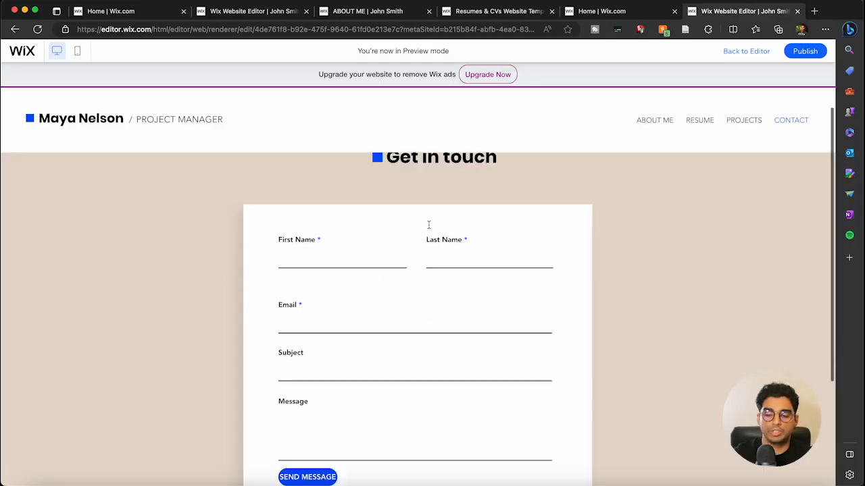
pyautogui.click(361, 244)
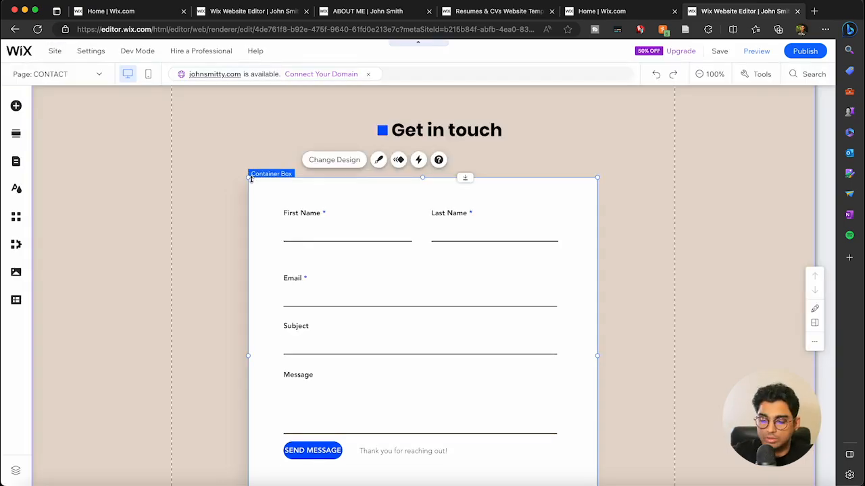
# Step: Select the Get in touch form inside its Container Box and open Form Settings
pyautogui.click(273, 189)
pyautogui.click(241, 141)
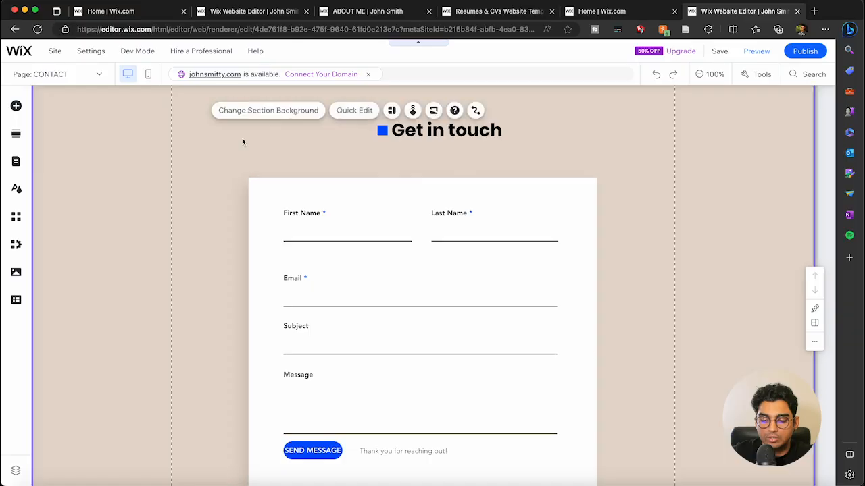
pyautogui.click(266, 192)
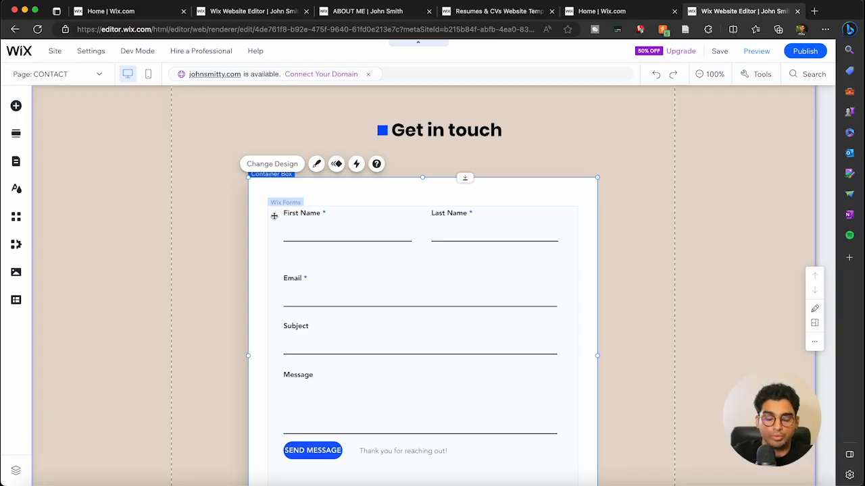
pyautogui.click(275, 215)
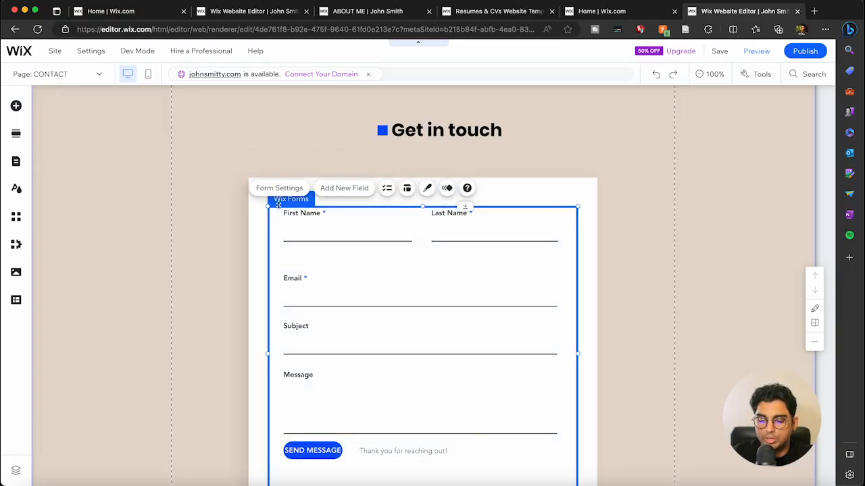
pyautogui.click(283, 191)
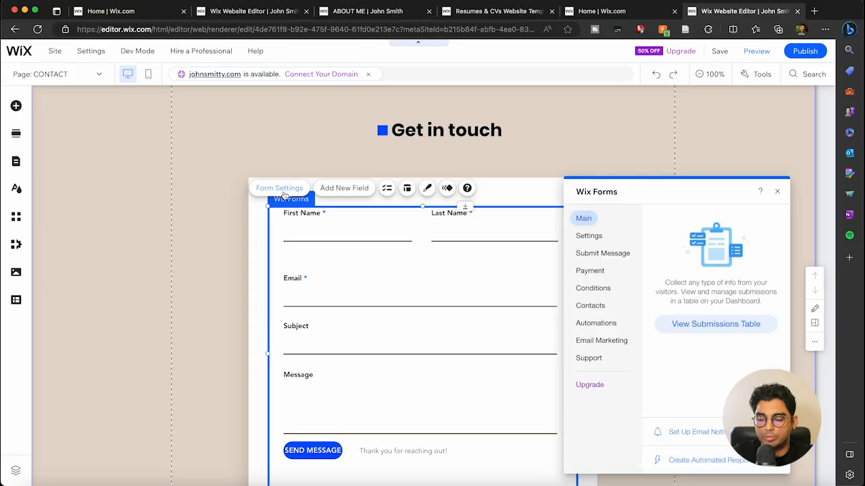
pyautogui.click(597, 237)
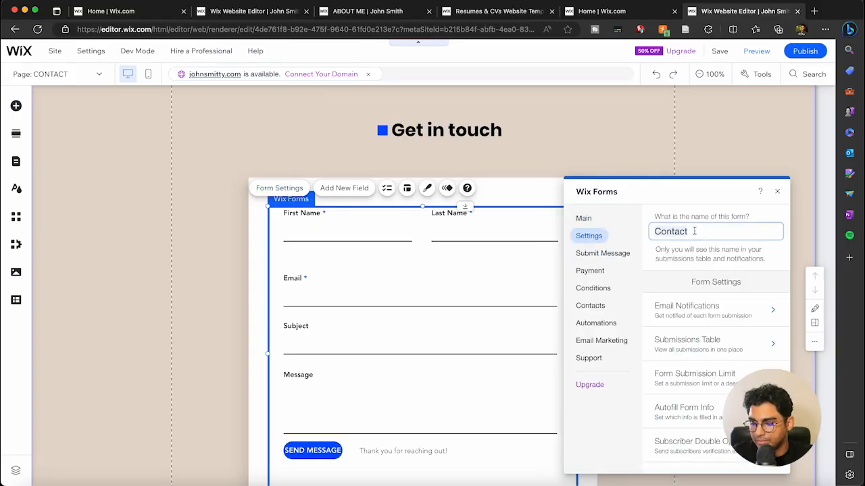
pyautogui.click(603, 254)
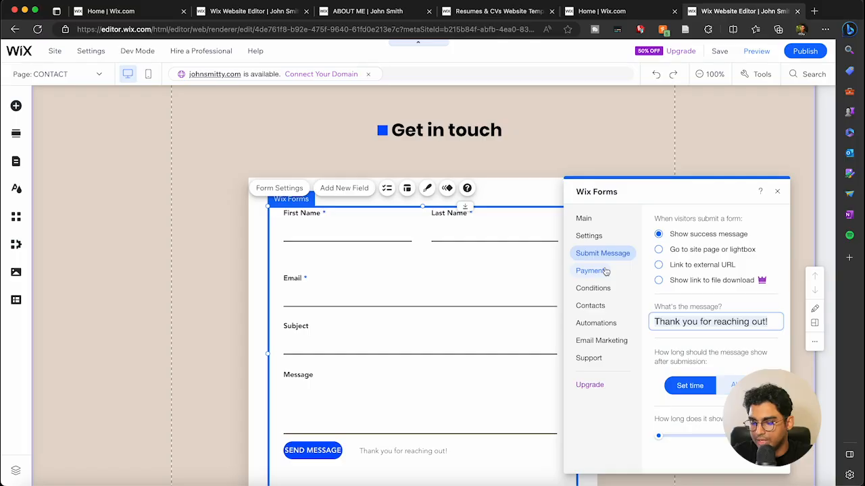
pyautogui.click(604, 271)
pyautogui.click(606, 289)
pyautogui.click(398, 133)
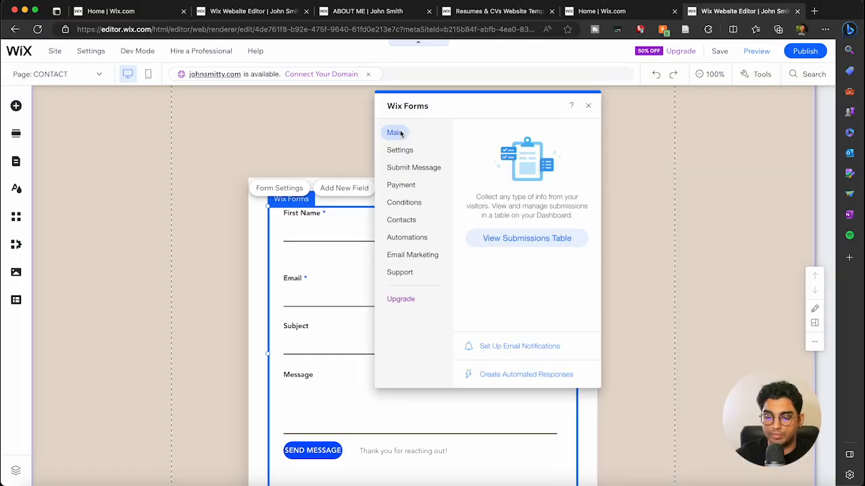
pyautogui.click(519, 347)
# Step: Open the form's email notification settings and start adding a new collaborator
pyautogui.click(526, 264)
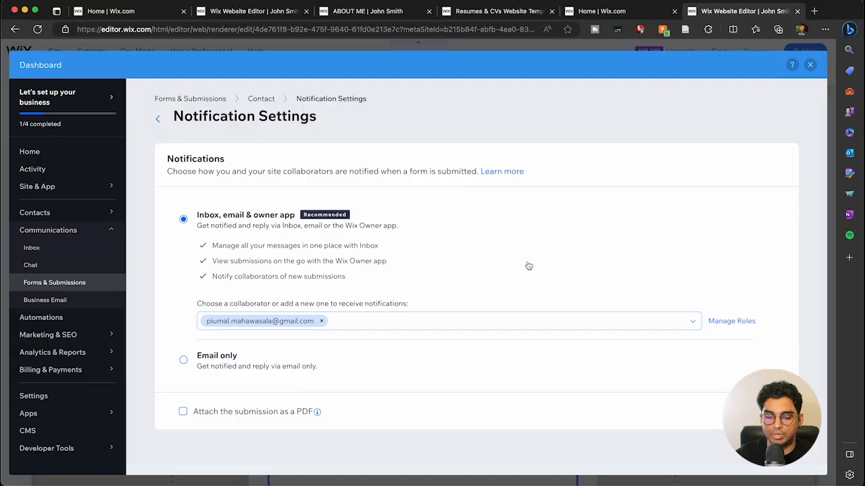
pyautogui.click(330, 323)
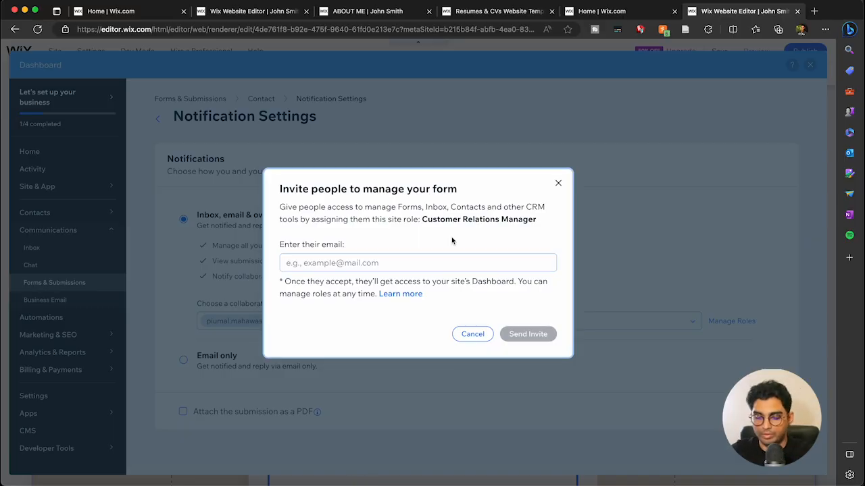
# Step: Invite the collaborator by e-mail as Customer Relations Manager and dismiss the confirmation
pyautogui.click(438, 262)
pyautogui.write('piumal')
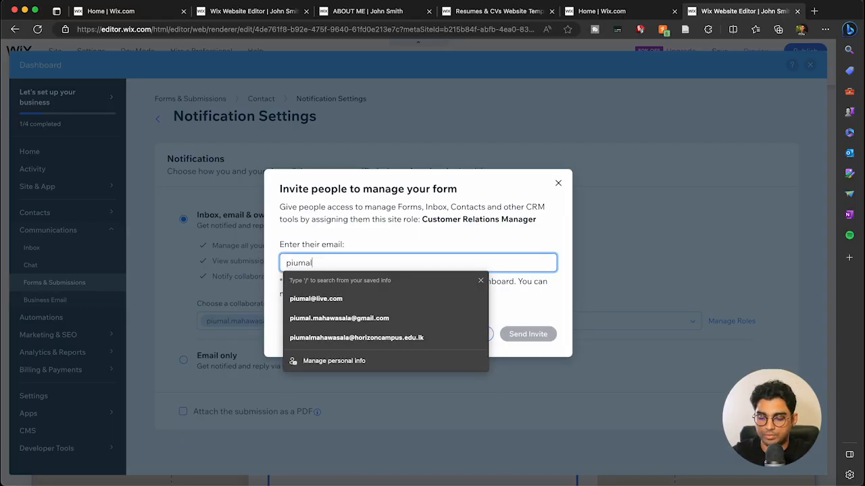
pyautogui.press('Down')
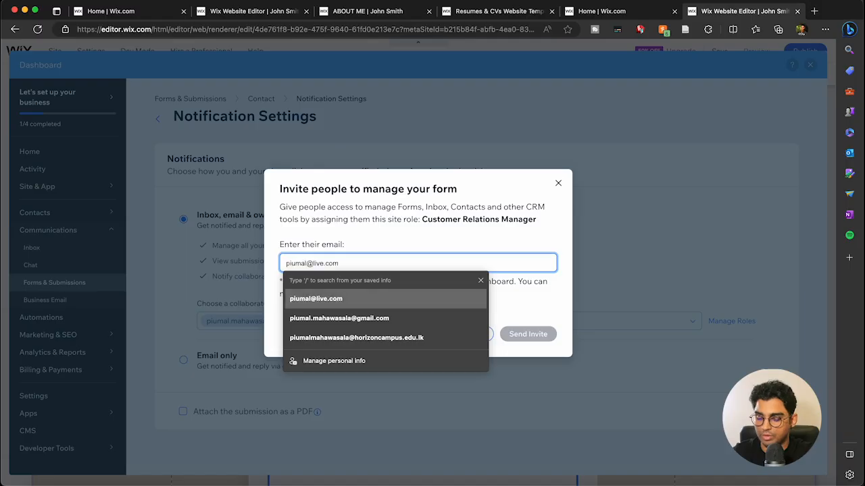
pyautogui.press('Return')
pyautogui.press('Return')
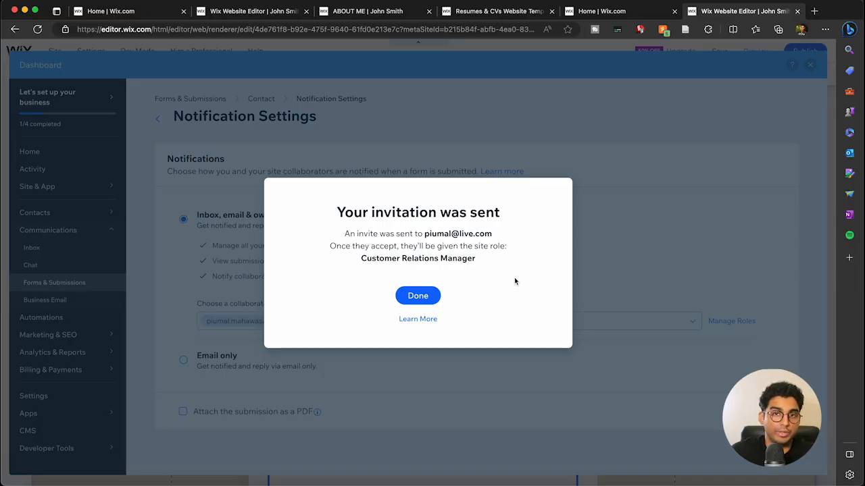
pyautogui.click(418, 295)
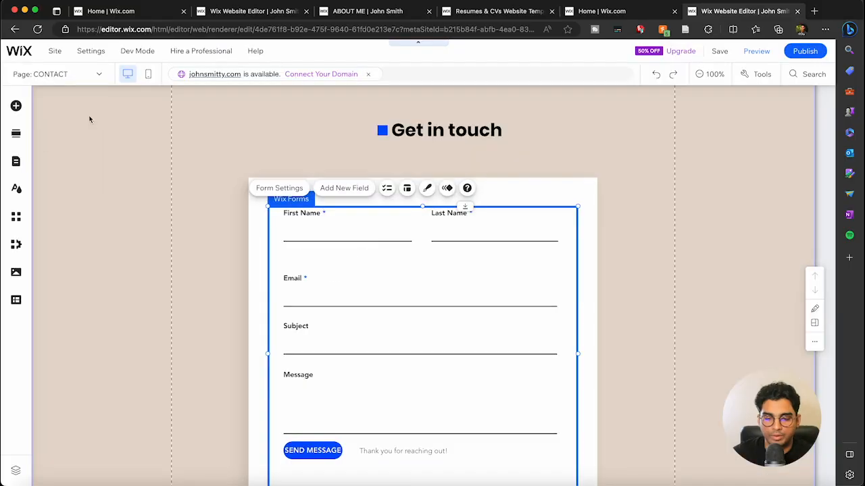
# Step: Open the Pages and Menu panel and choose + Add Page
pyautogui.click(21, 161)
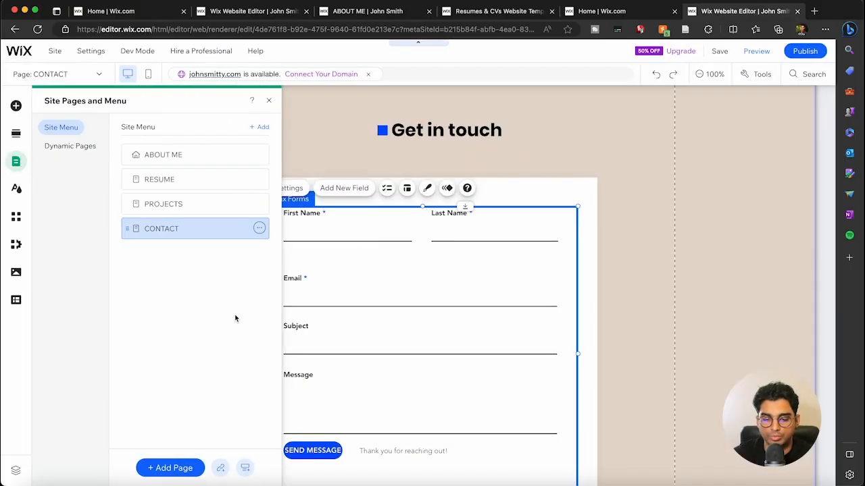
pyautogui.click(173, 468)
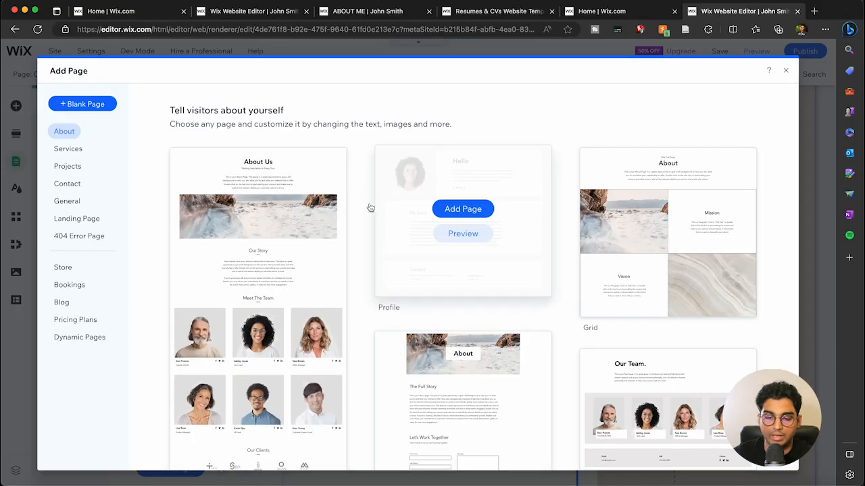
# Step: Add a blank page, keep the default name 'New Page', and show its page options
pyautogui.click(98, 104)
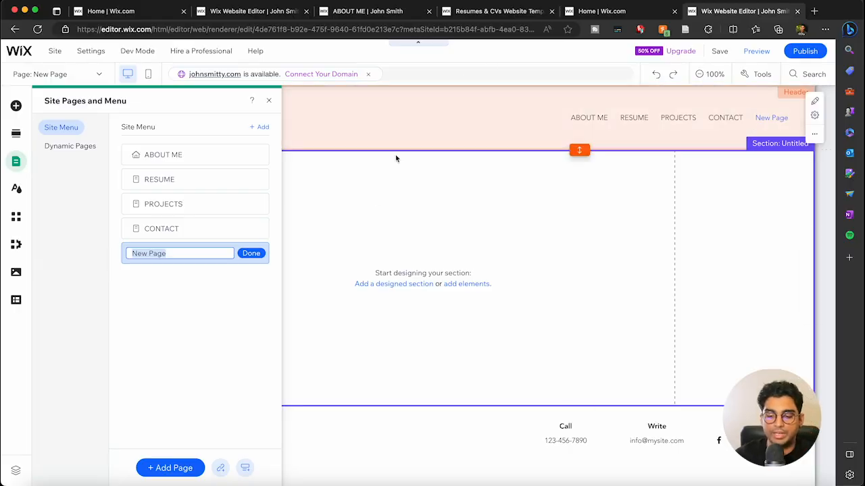
pyautogui.press('Return')
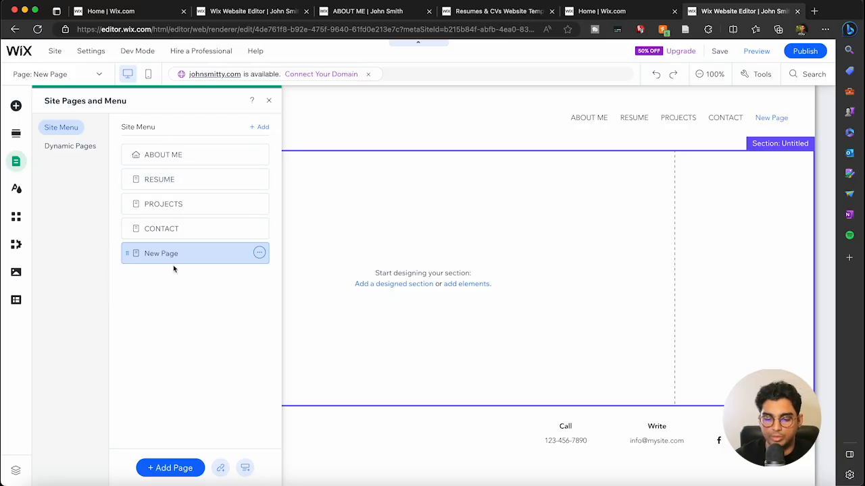
pyautogui.click(260, 254)
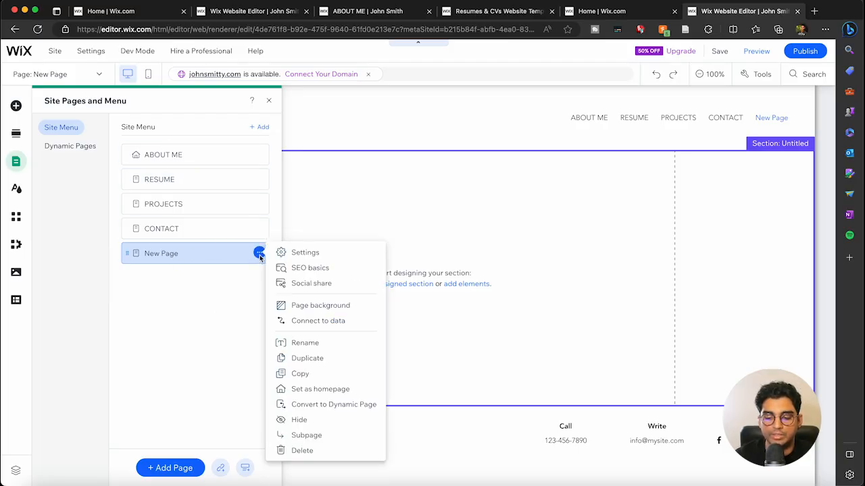
# Step: Turn on Hide from menu in New Page's settings, then browse Layout and Permissions to SEO basics
pyautogui.click(302, 252)
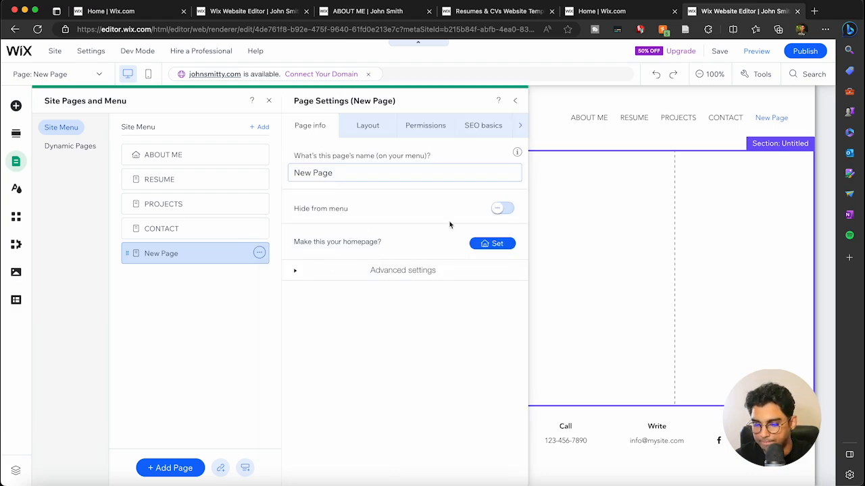
pyautogui.click(503, 210)
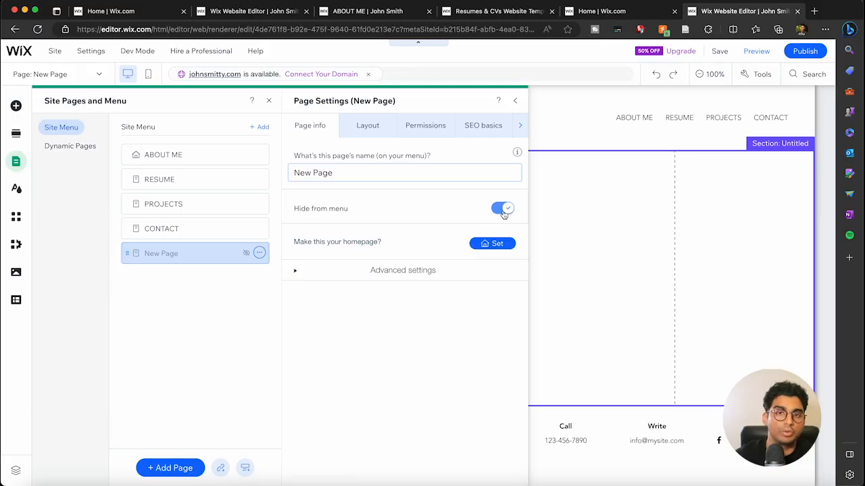
pyautogui.click(371, 129)
pyautogui.click(433, 130)
pyautogui.click(485, 128)
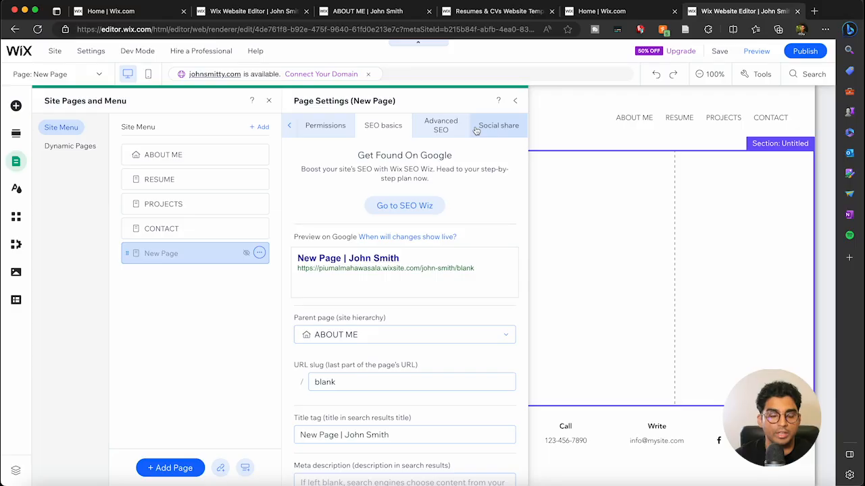